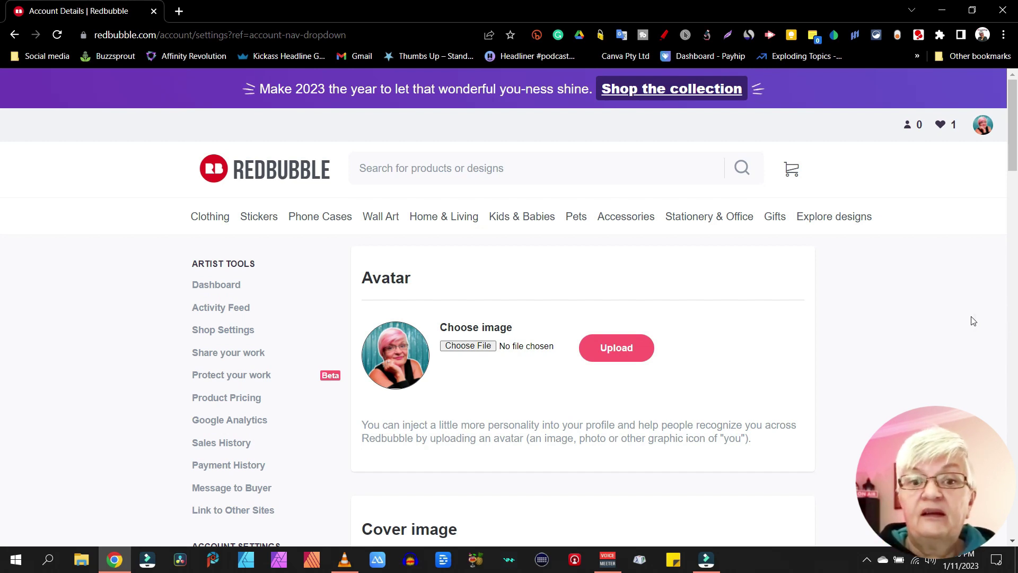
# Open the artist activity feed to view the recent favorites on the shop's works
pyautogui.click(220, 313)
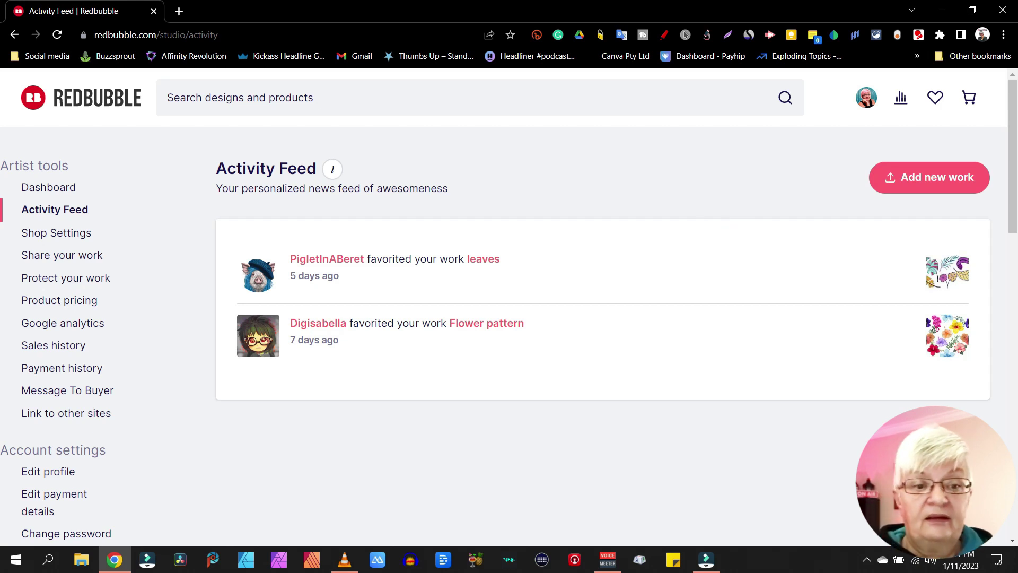
pyautogui.hotkey('alt', 'Tab')
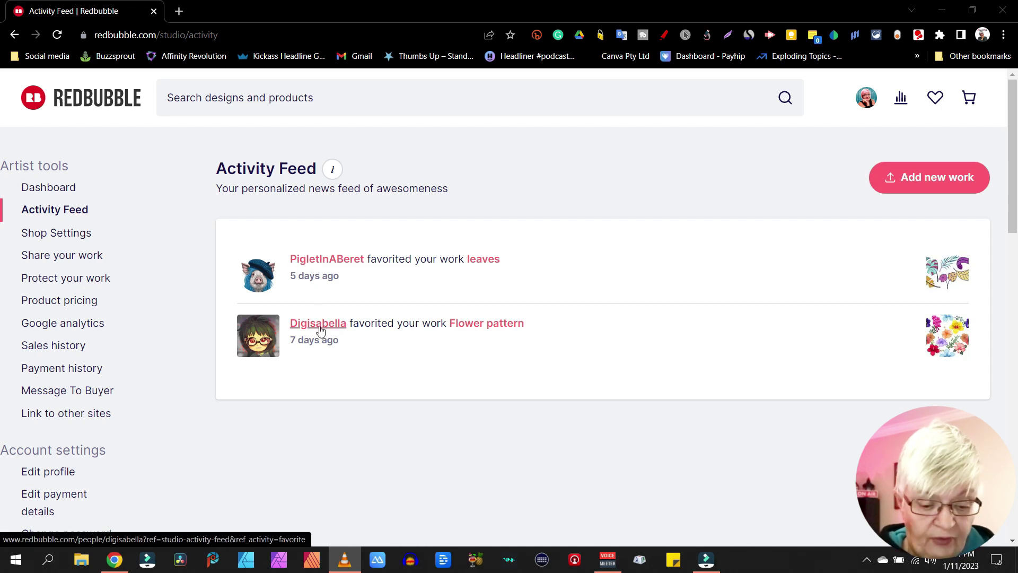
# In the shop settings, choose flowers as the featured collection and save the settings
pyautogui.click(72, 235)
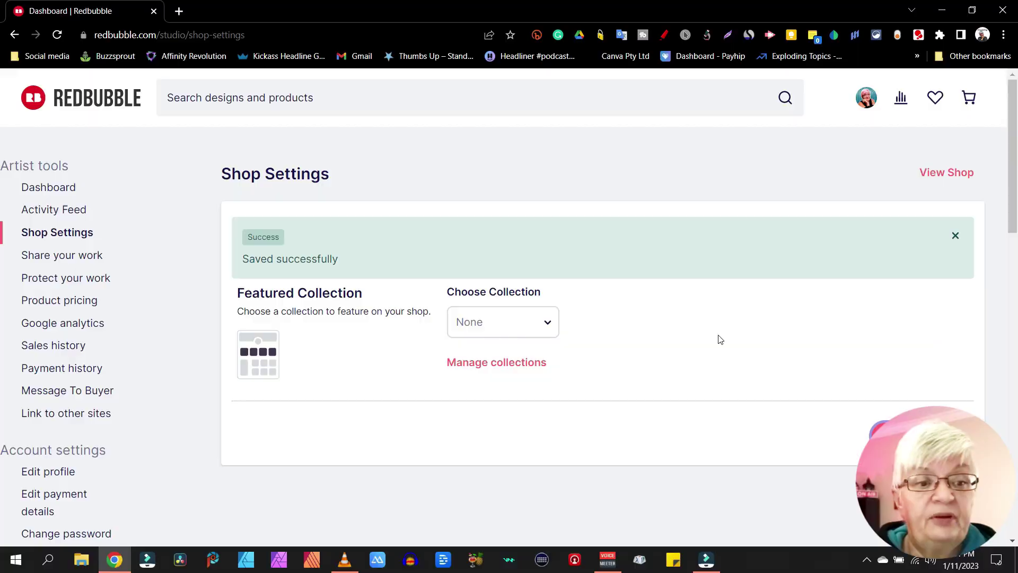
pyautogui.press('F5')
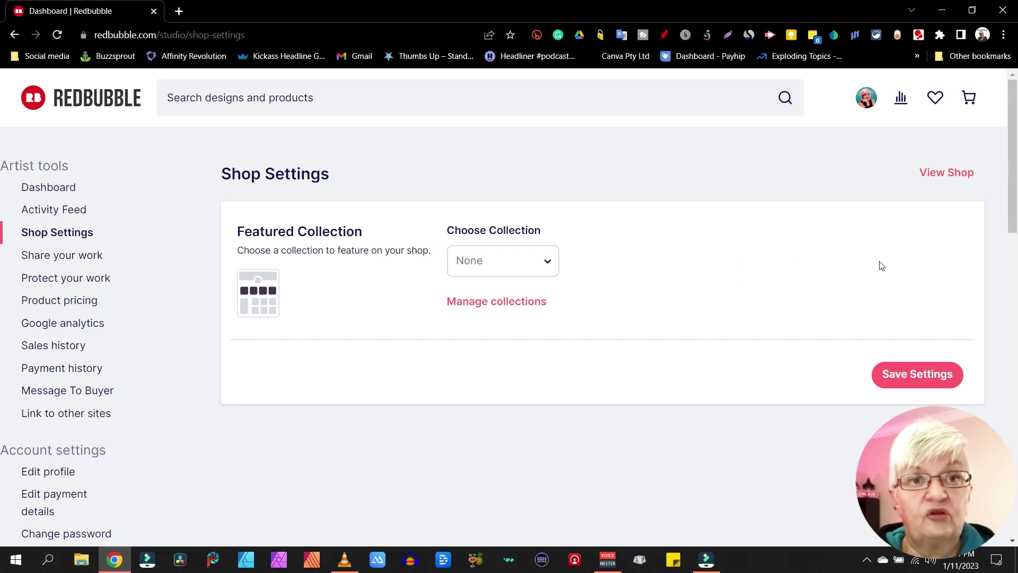
pyautogui.click(503, 261)
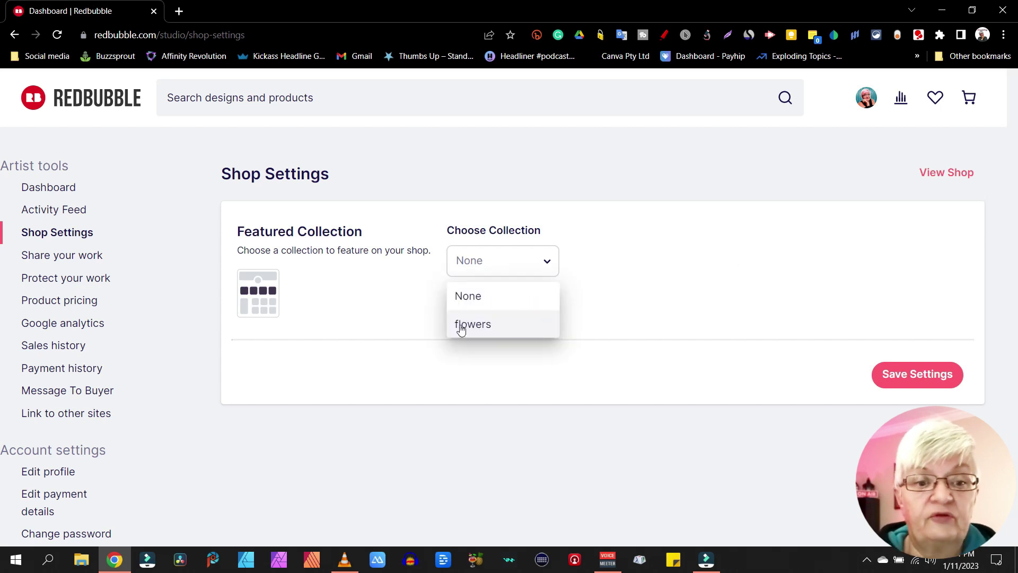
pyautogui.click(480, 329)
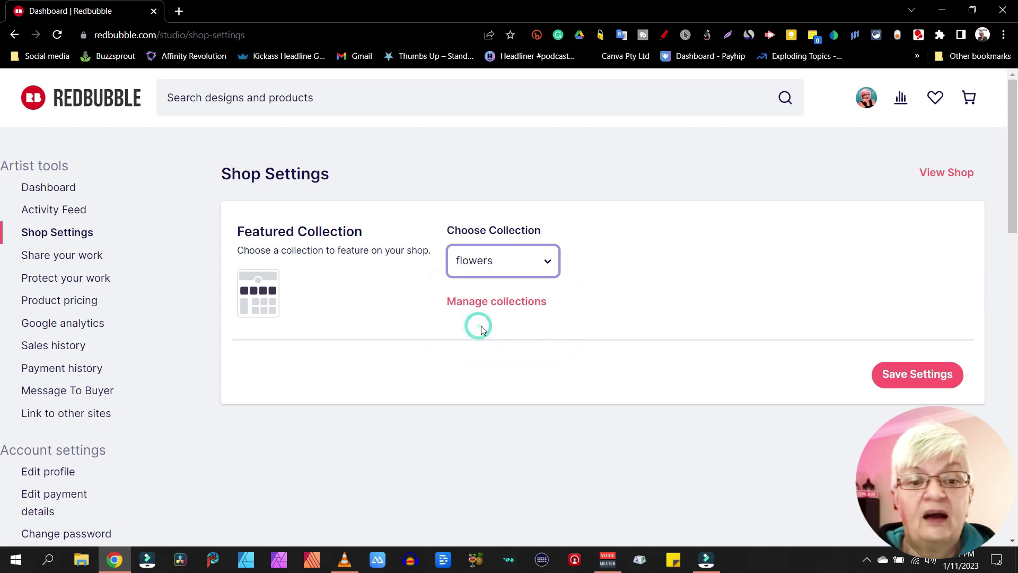
pyautogui.click(916, 377)
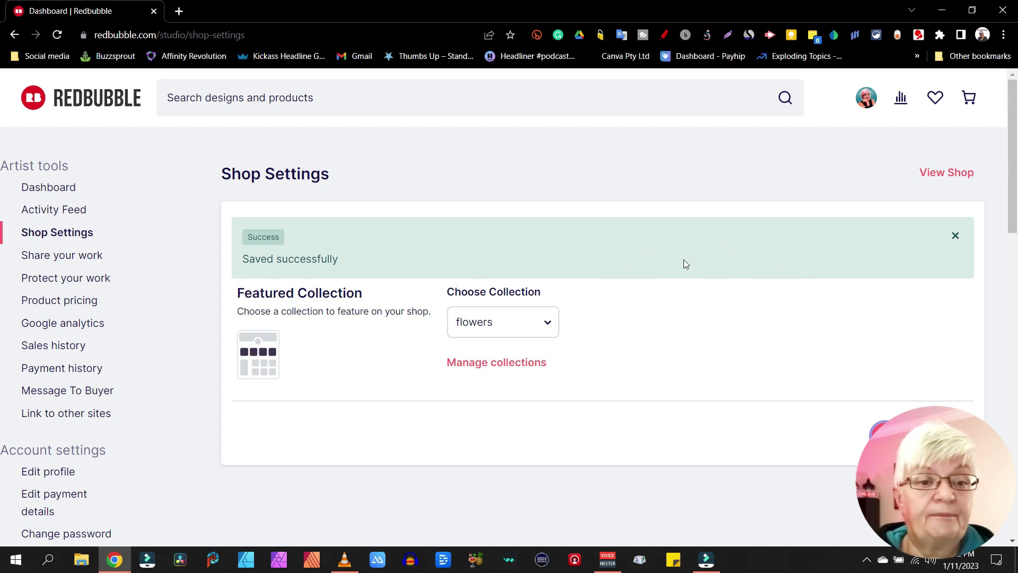
# View the public shop page to check the featured flowers collection, and return to the account details page
pyautogui.click(869, 101)
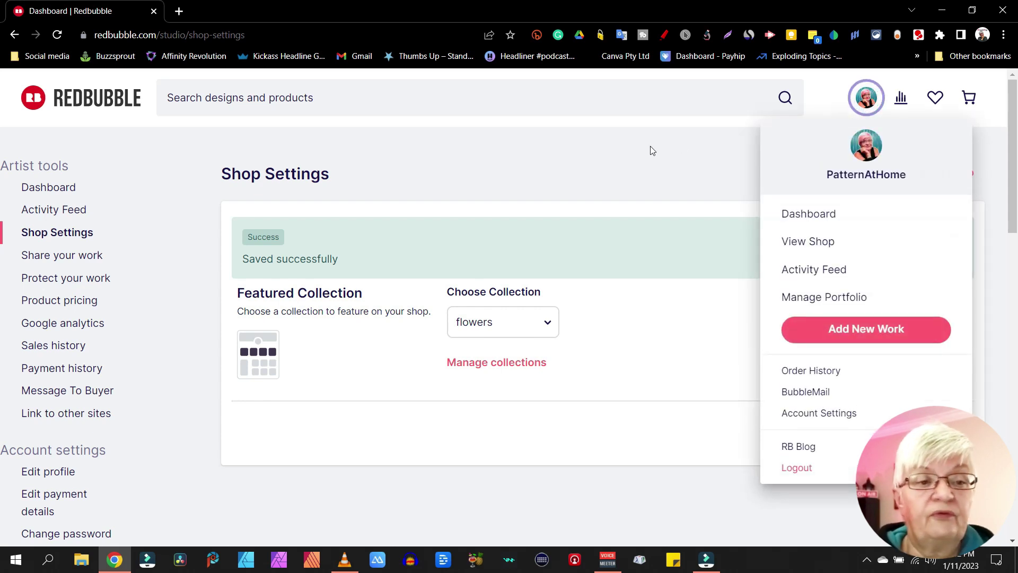
pyautogui.click(548, 177)
pyautogui.click(945, 174)
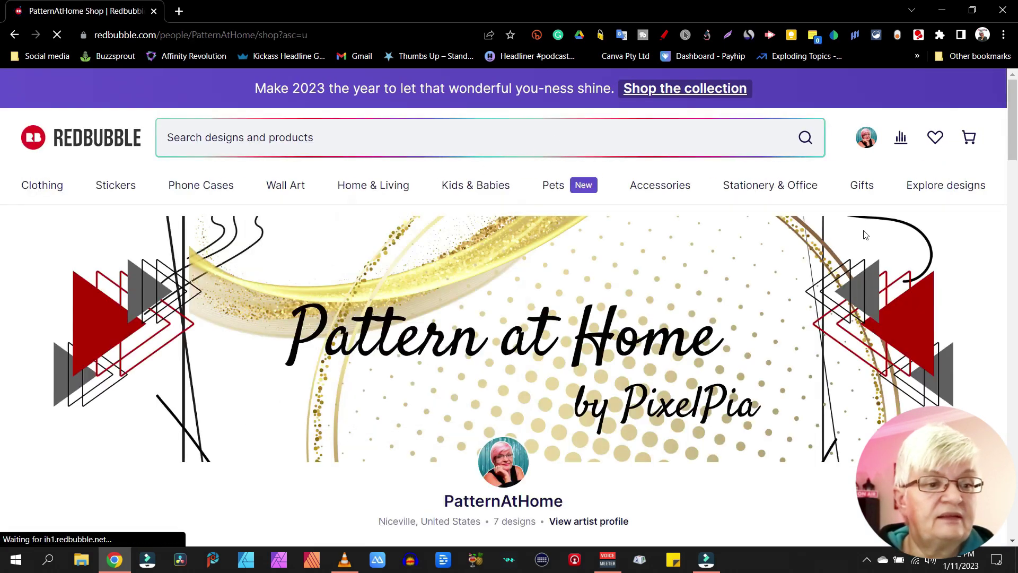
pyautogui.scroll(-7, 847, 232)
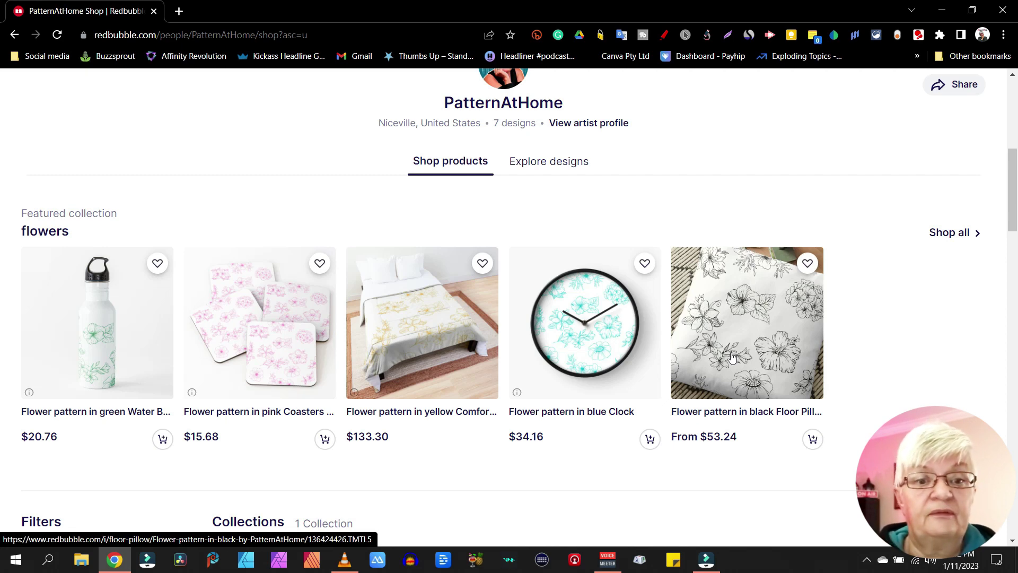
pyautogui.hotkey('alt', 'Left')
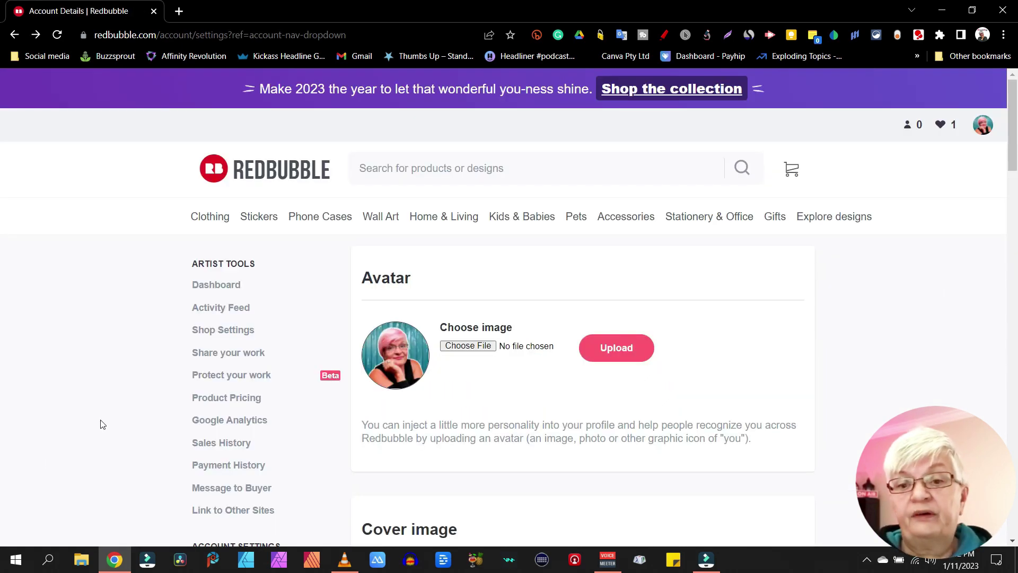
# In the image protection settings, choose a large watermark in the center of the images, enable download protection, and save
pyautogui.click(230, 378)
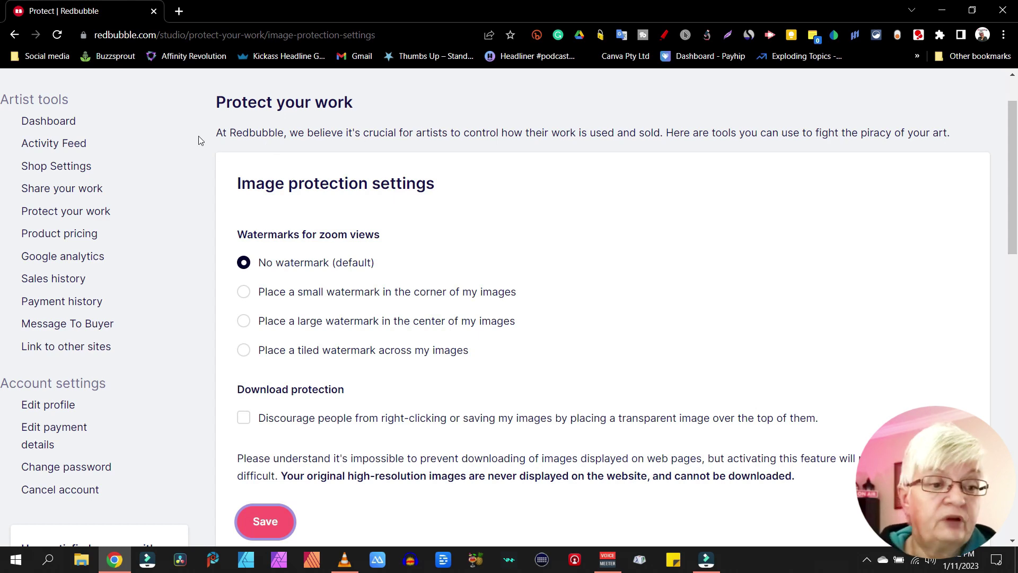
pyautogui.moveTo(212, 139); pyautogui.dragTo(961, 133)
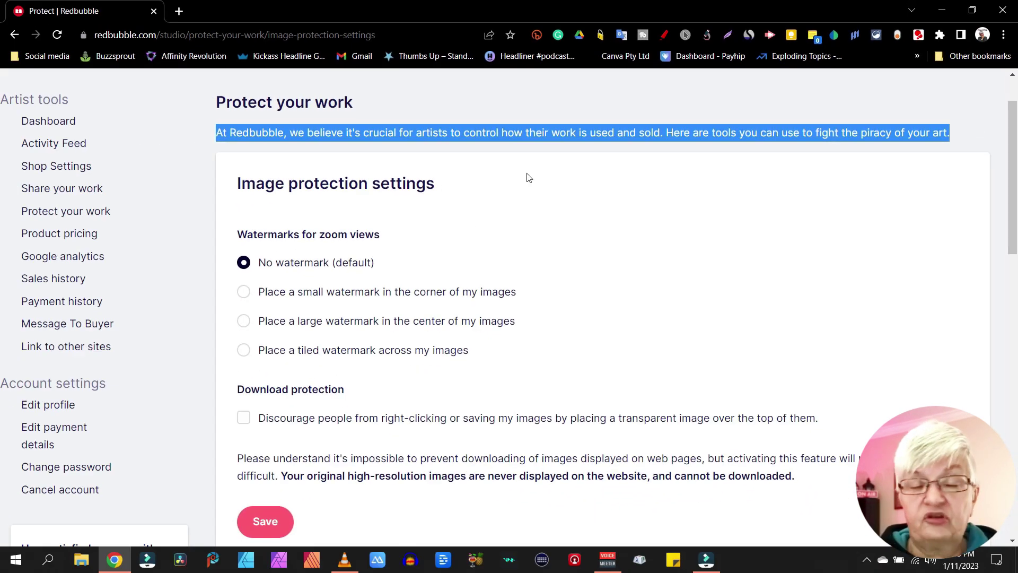
pyautogui.click(511, 196)
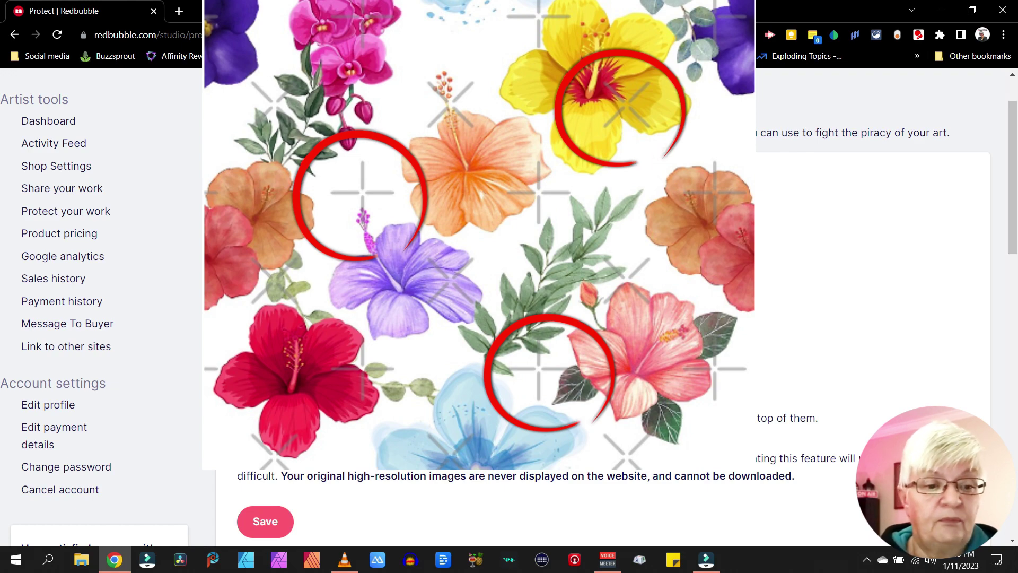
pyautogui.scroll(-2, 216, 278)
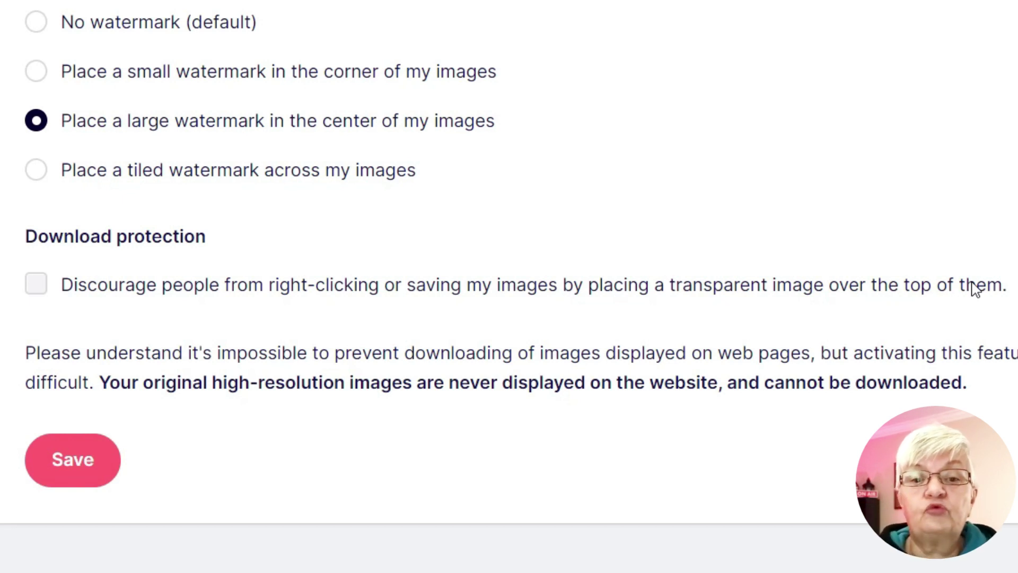
pyautogui.click(37, 286)
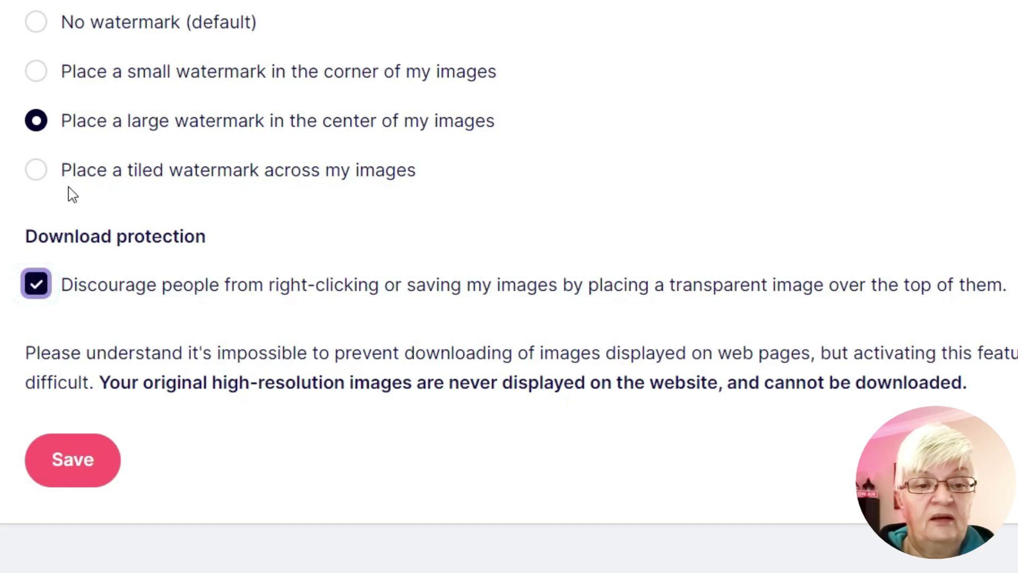
pyautogui.click(72, 459)
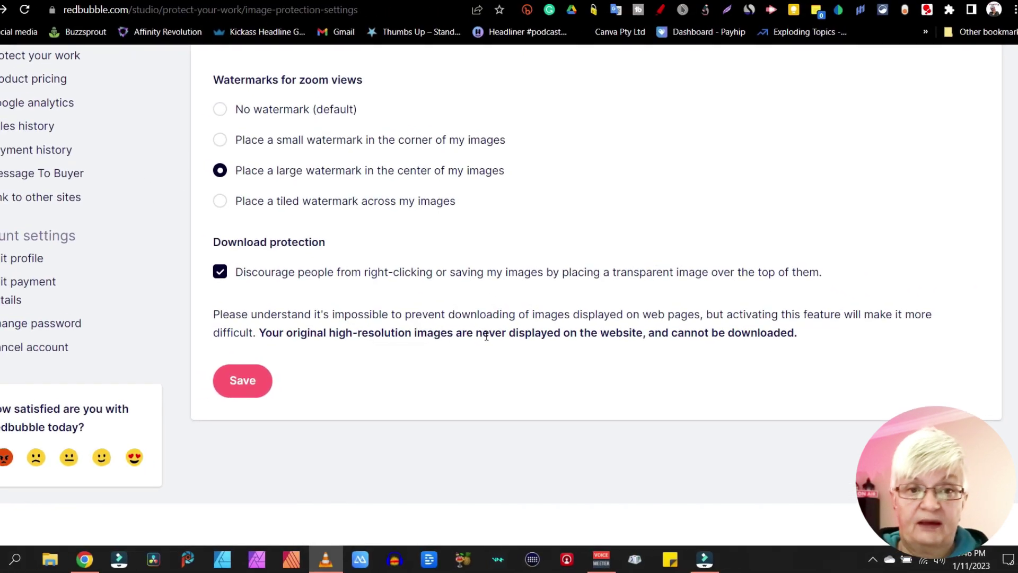
# Open the product pricing page and look over the retail prices, margins and markups
pyautogui.scroll(5, 546, 348)
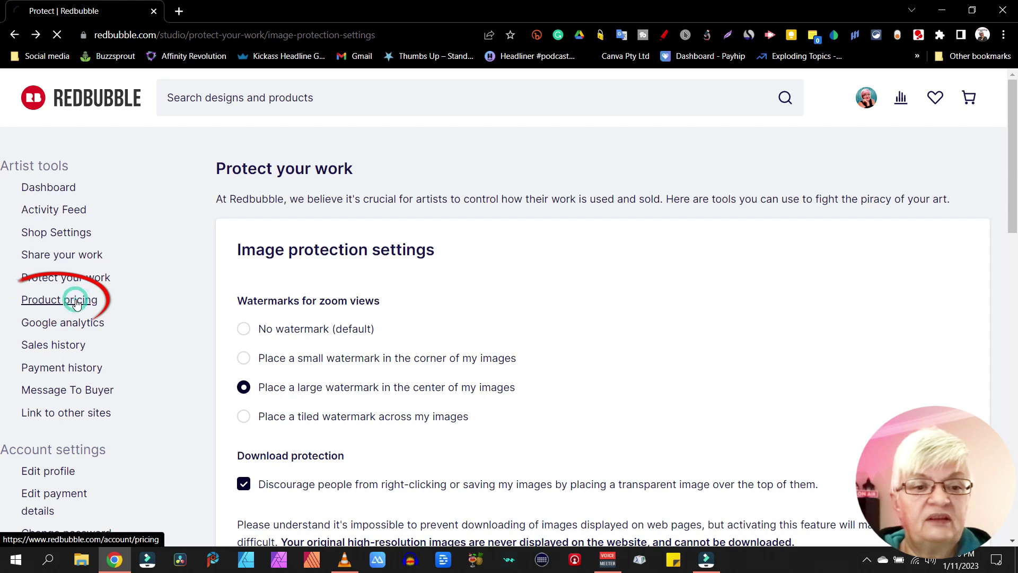
pyautogui.click(76, 303)
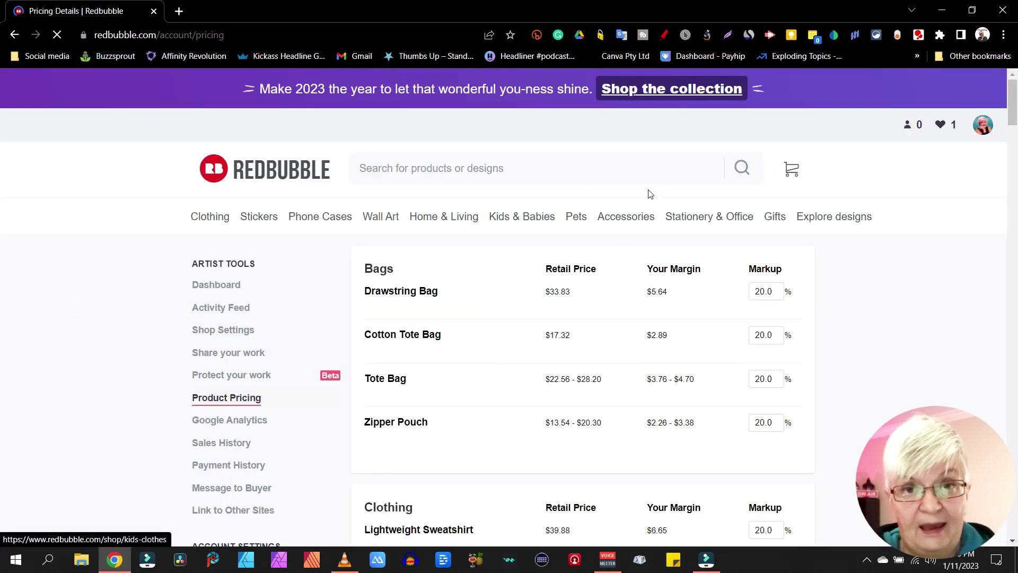
pyautogui.moveTo(1015, 104); pyautogui.dragTo(1015, 237)
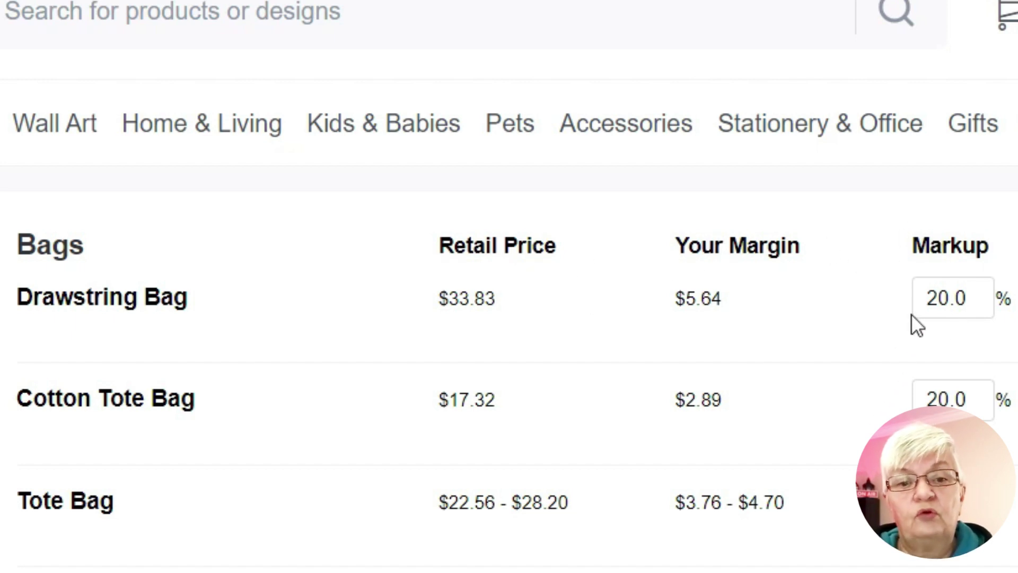
# Set the Drawstring Bag's markup to 10% and save the pricing settings
pyautogui.doubleClick(942, 297)
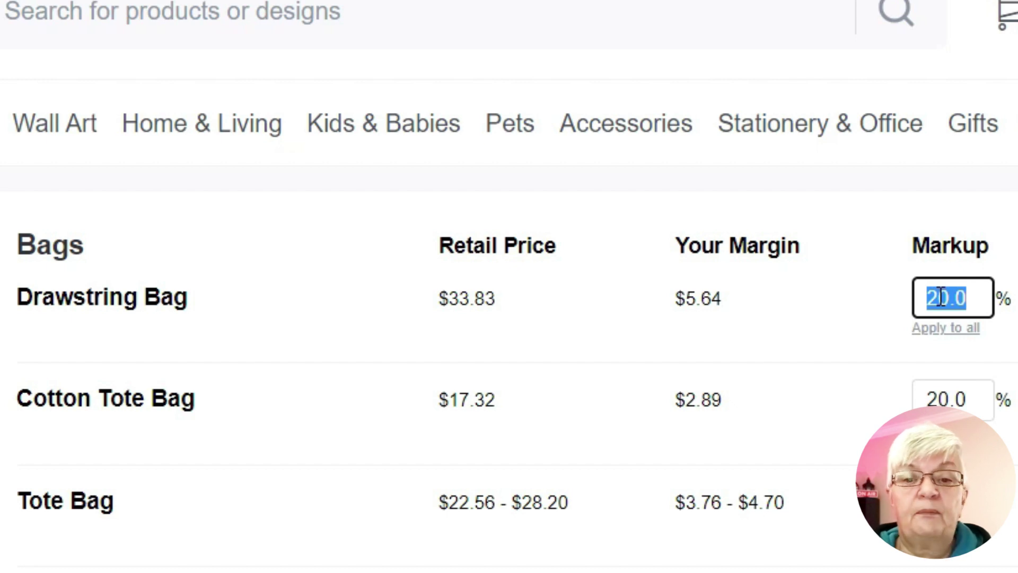
pyautogui.write('10')
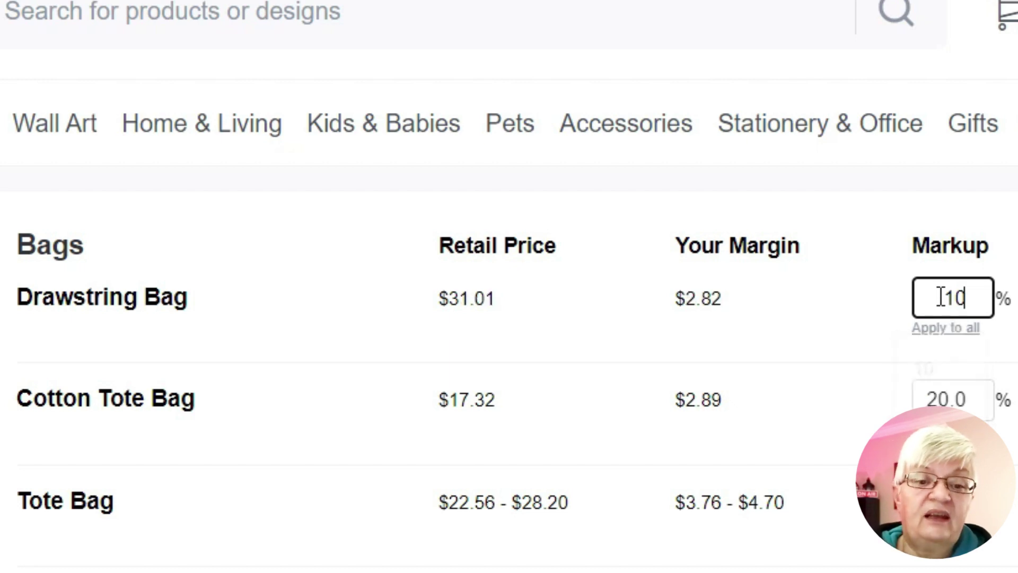
pyautogui.click(825, 310)
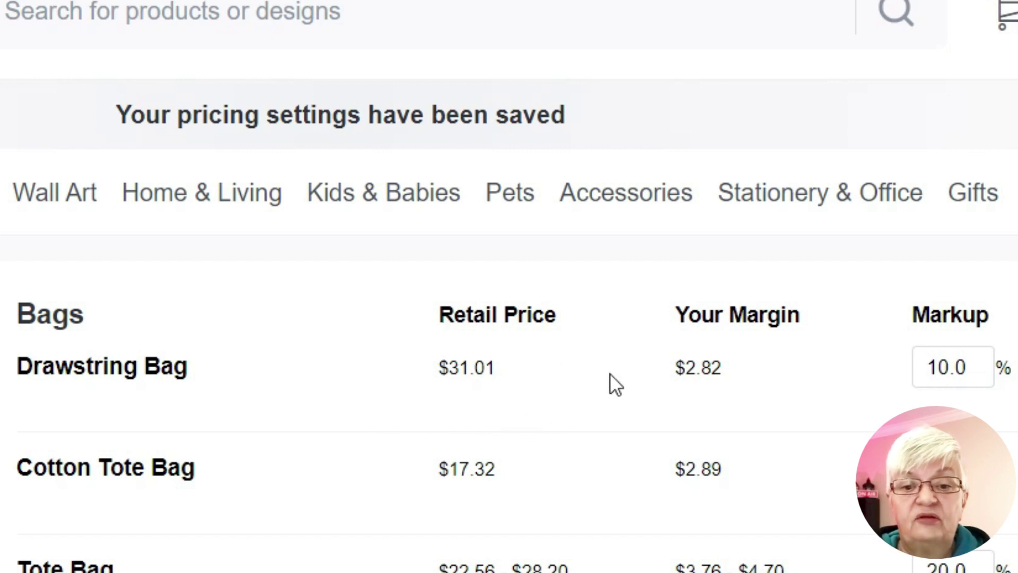
# Try a 0% markup on the Drawstring Bag and set it back to 20%
pyautogui.click(939, 366)
pyautogui.press('BackSpace')
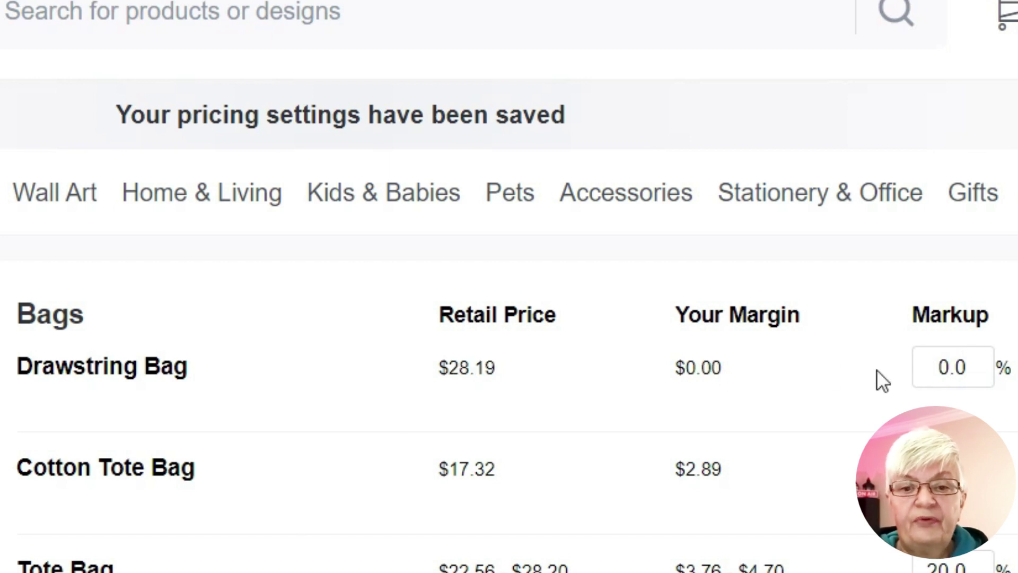
pyautogui.click(937, 366)
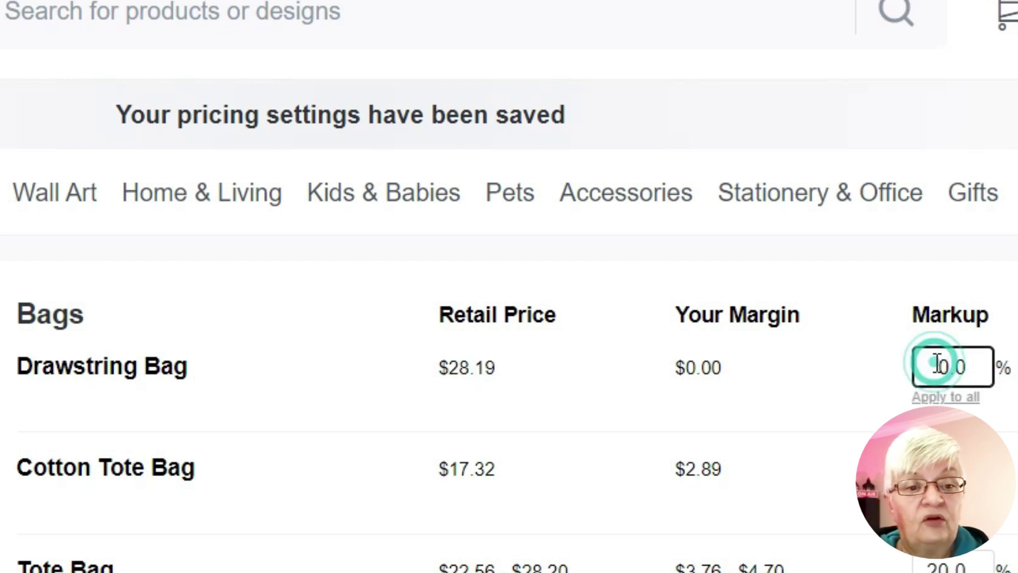
pyautogui.write('2')
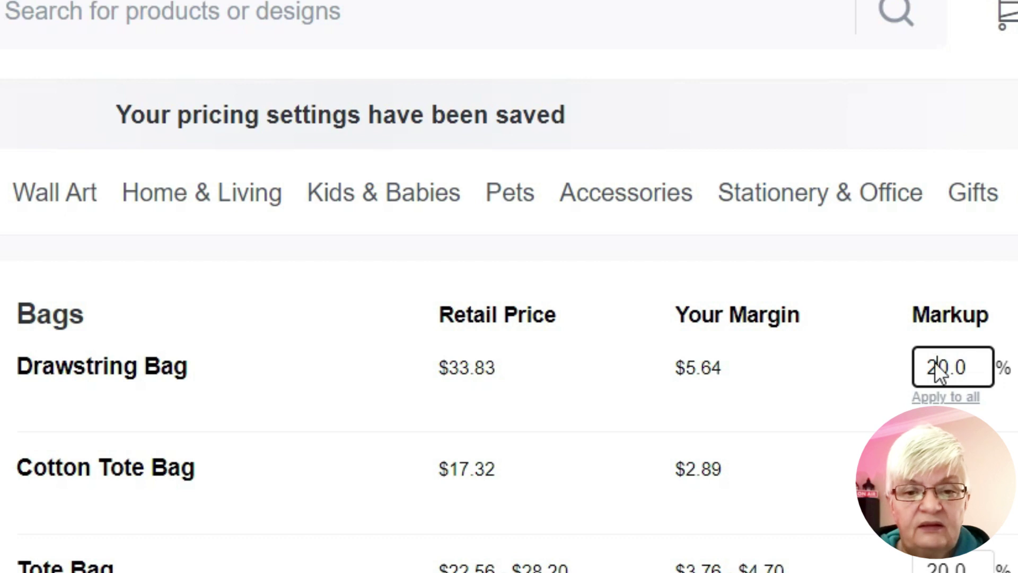
pyautogui.click(944, 445)
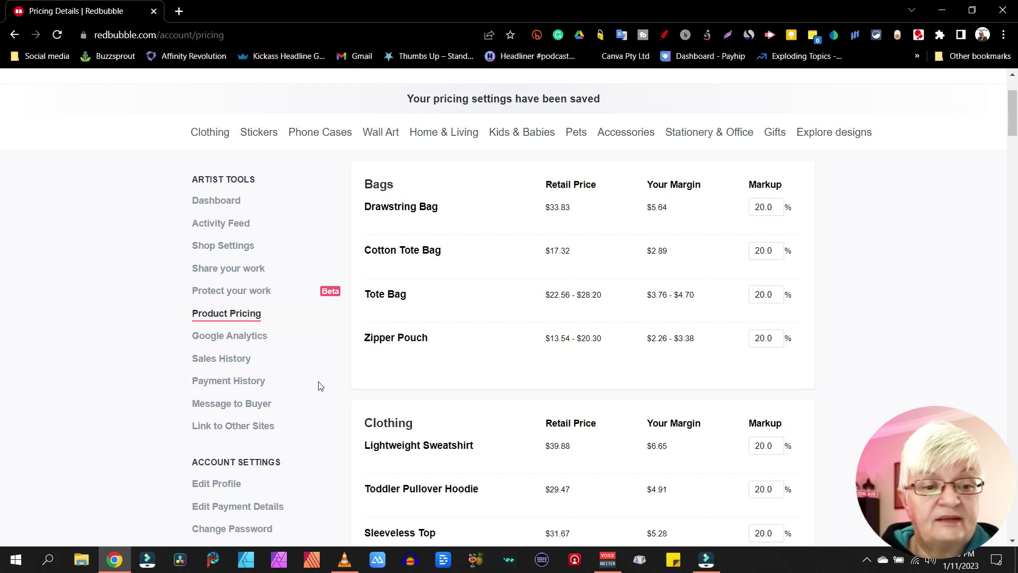
# Paste a message to buyers about buying the product, ending with "Please feel free to contact me with any questions or complaints"
pyautogui.click(234, 407)
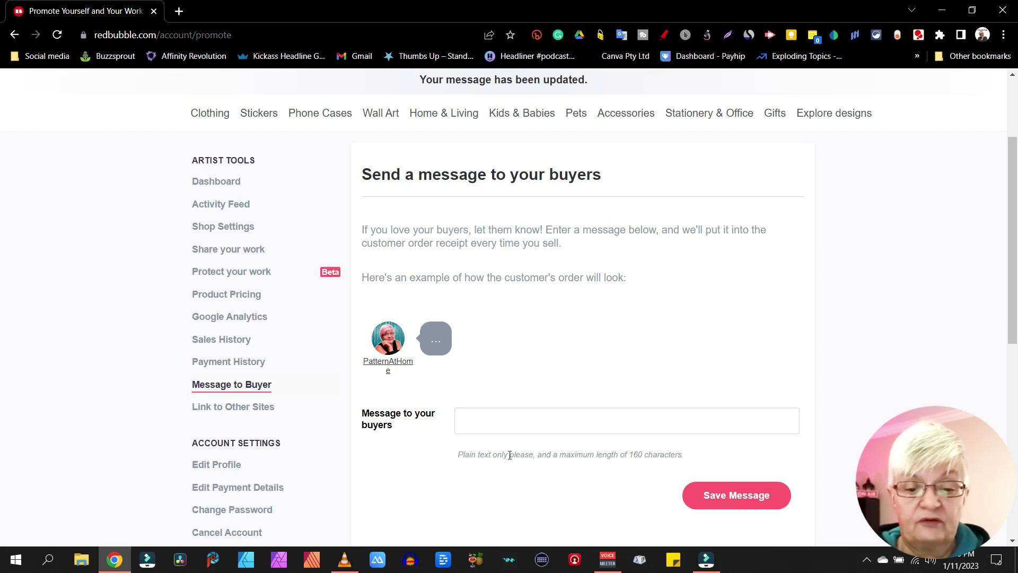
pyautogui.click(631, 420)
pyautogui.hotkey('ctrl', 'v')
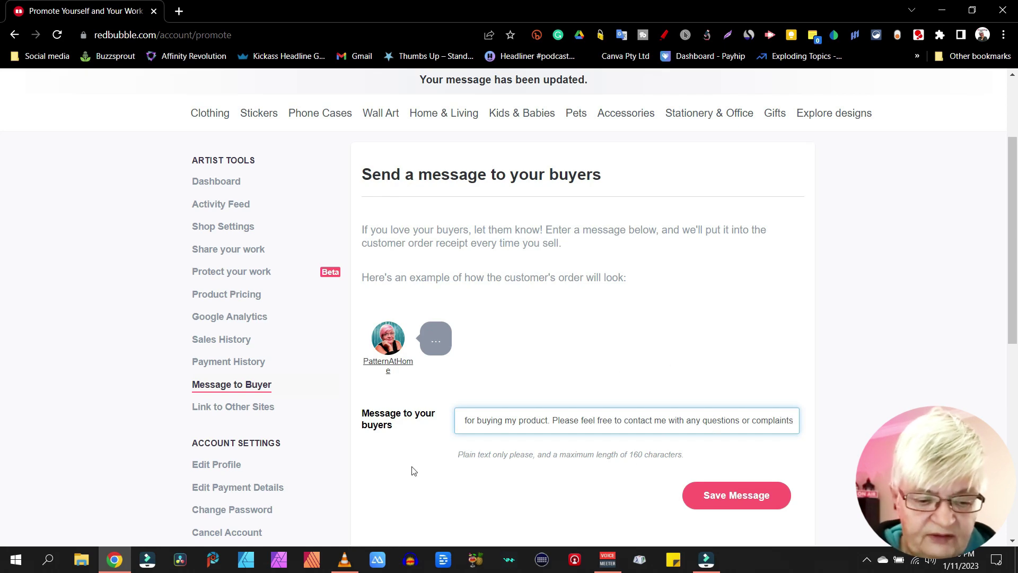
pyautogui.click(627, 451)
# Examine the social media and website fields for linking to other sites and the portfolio embed options
pyautogui.scroll(-1, 583, 398)
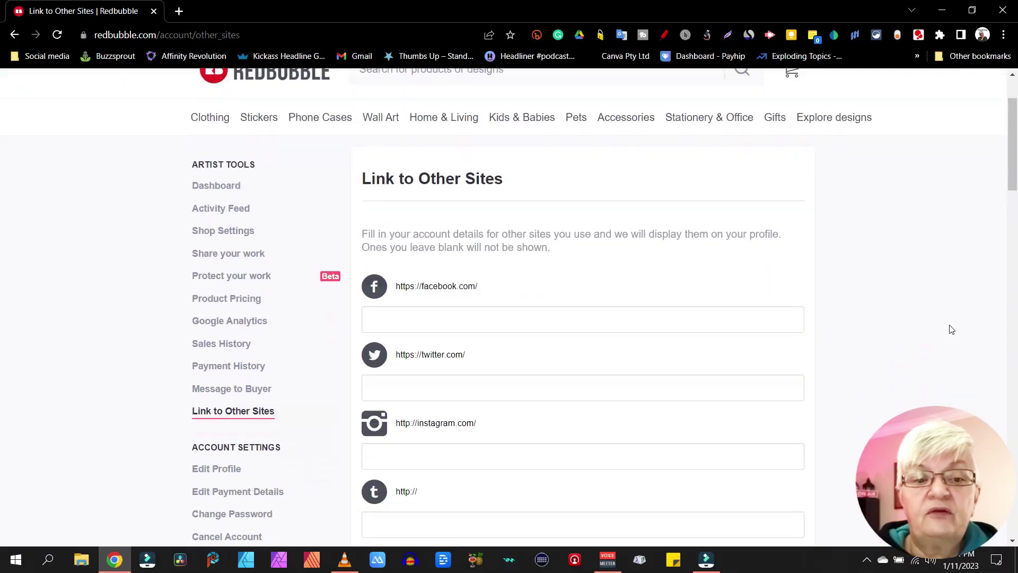
pyautogui.scroll(-1, 952, 329)
pyautogui.scroll(-1, 952, 329)
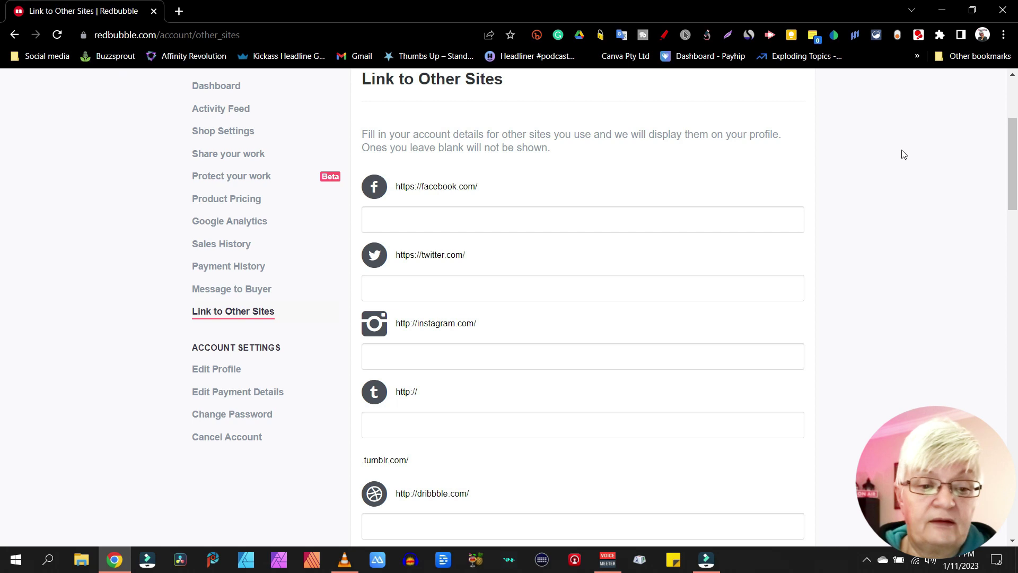
pyautogui.scroll(-6, 900, 216)
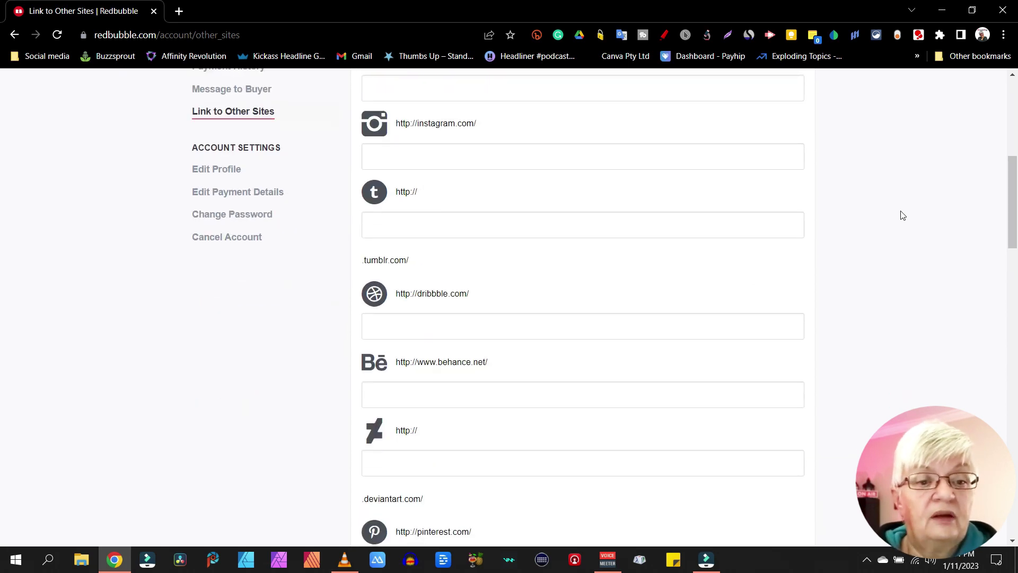
pyautogui.scroll(-8, 900, 215)
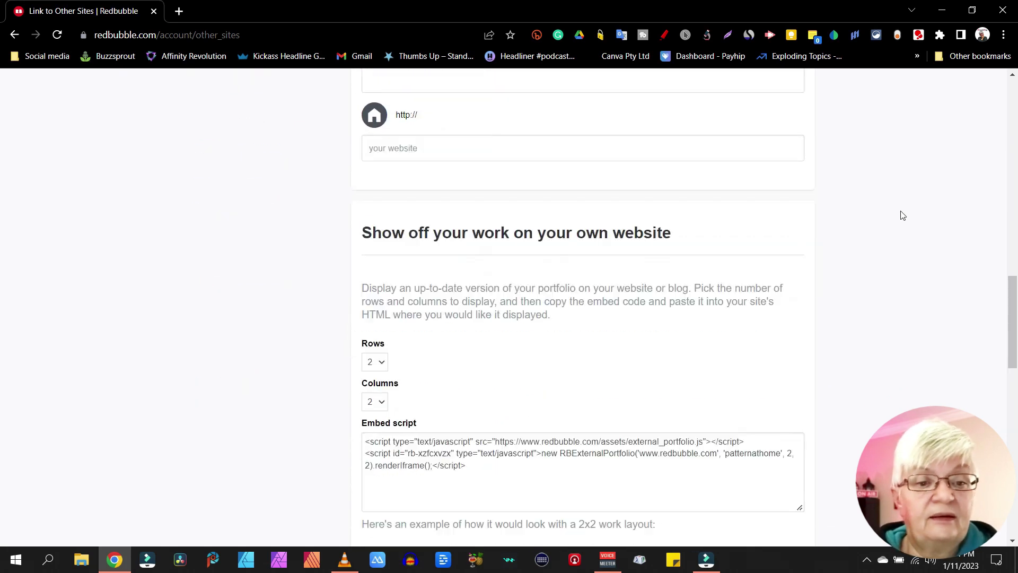
pyautogui.scroll(15, 875, 179)
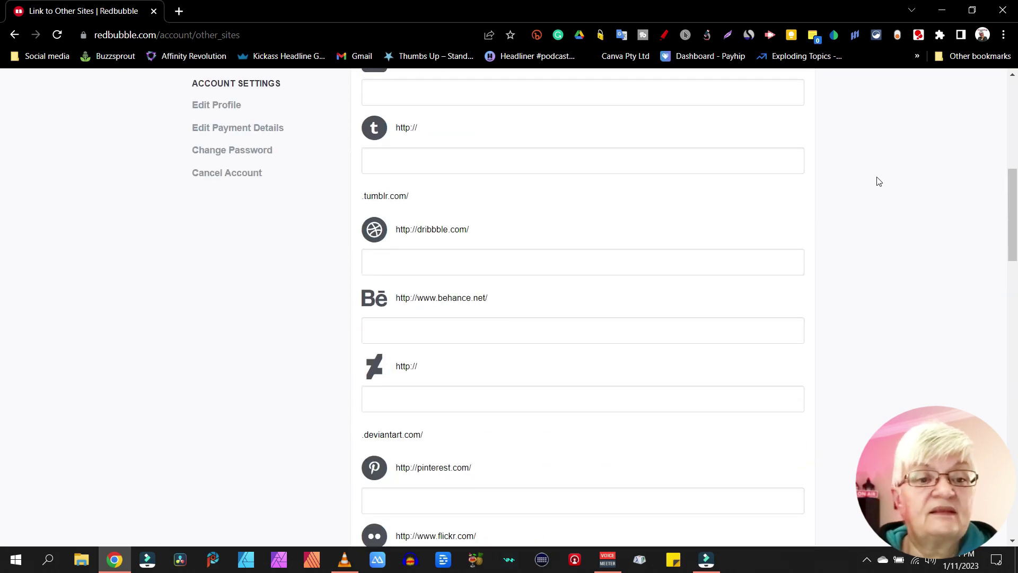
pyautogui.scroll(-14, 880, 182)
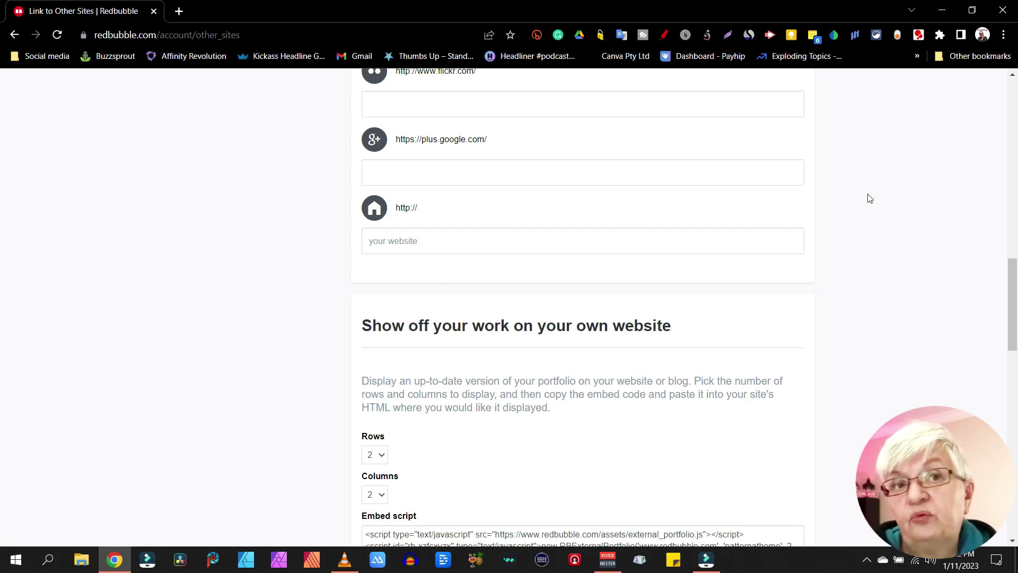
# Examine the portfolio embed script with its 2x2 example layout, and review the profile link fields from Facebook to the personal website
pyautogui.scroll(-1, 850, 189)
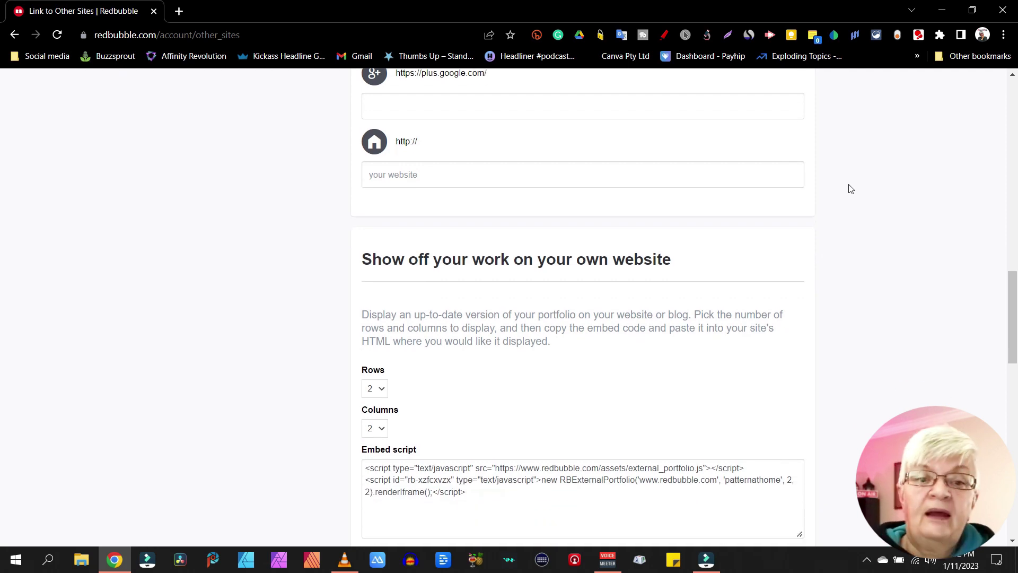
pyautogui.scroll(-1, 851, 189)
pyautogui.scroll(-1, 851, 189)
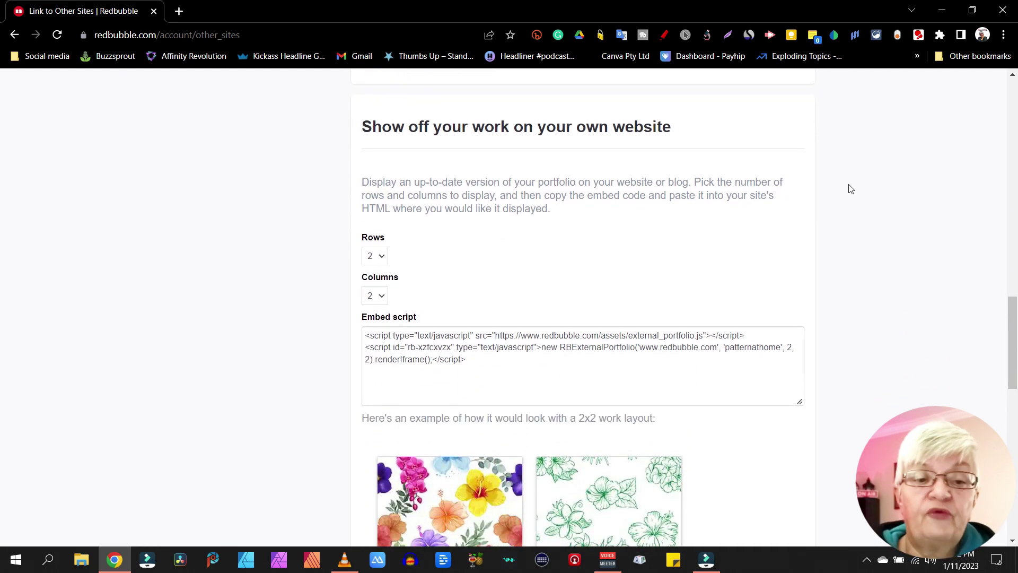
pyautogui.scroll(-1, 851, 190)
pyautogui.scroll(1, 851, 190)
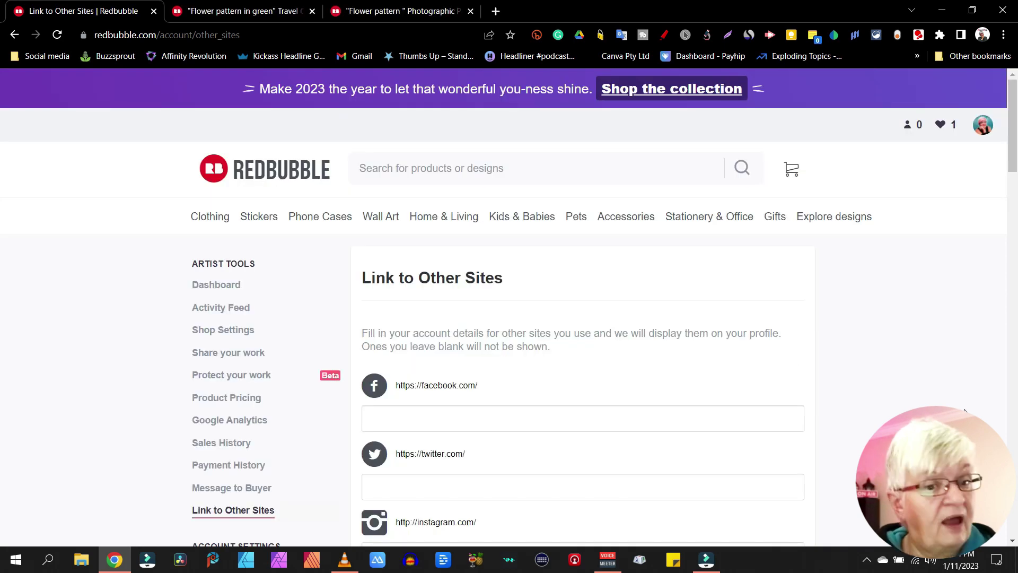
pyautogui.scroll(-2, 900, 350)
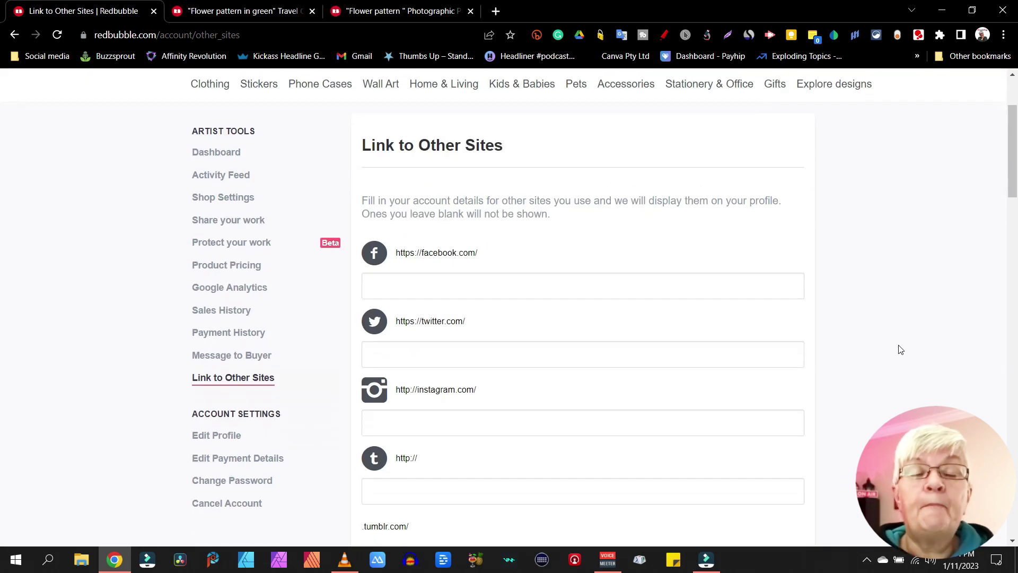
pyautogui.scroll(-7, 900, 351)
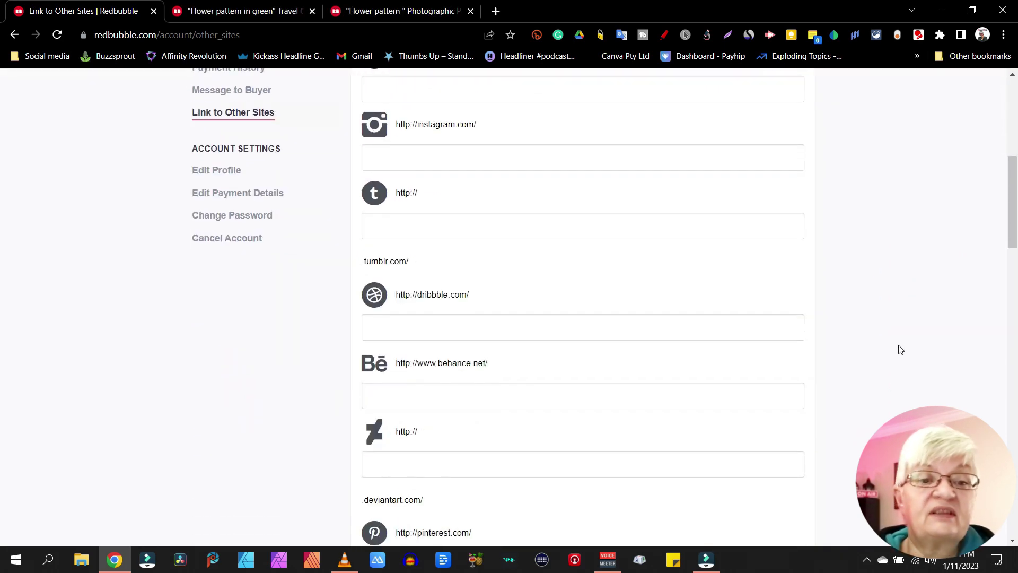
pyautogui.scroll(-5, 900, 350)
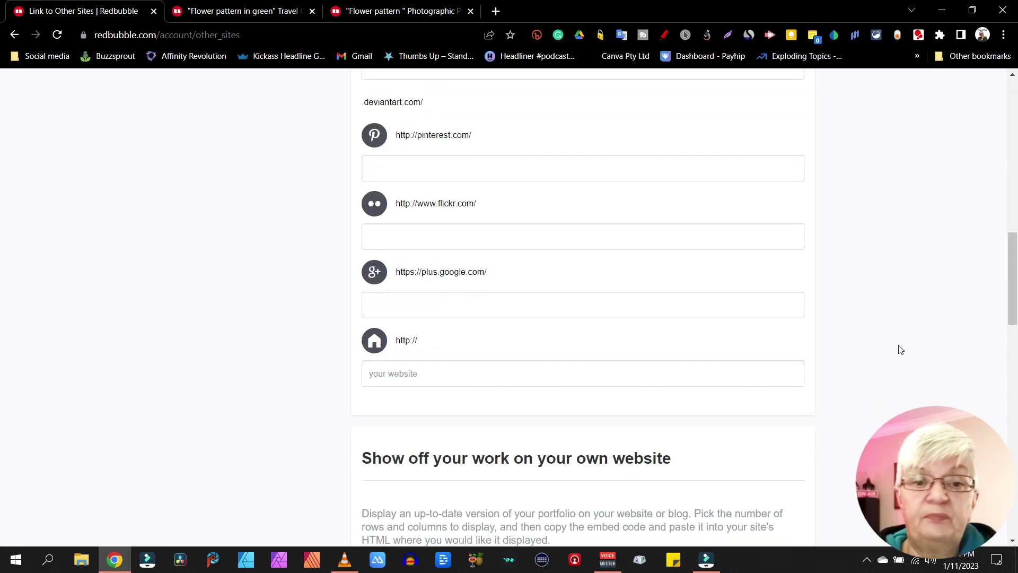
pyautogui.scroll(15, 901, 350)
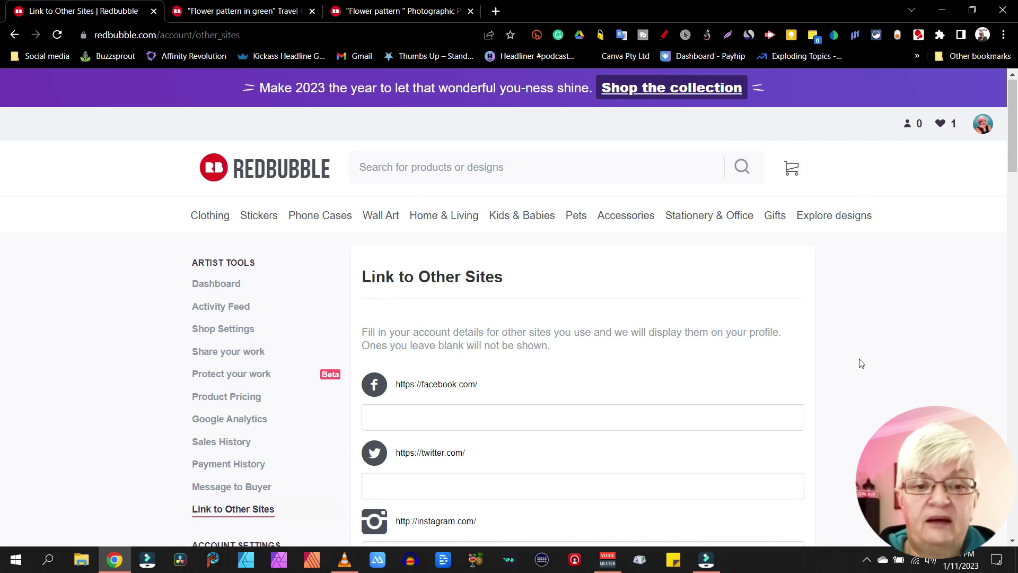
# Select the embed script text for displaying the portfolio in 2 rows and 2 columns on a website
pyautogui.scroll(-12, 859, 363)
pyautogui.scroll(-10, 862, 363)
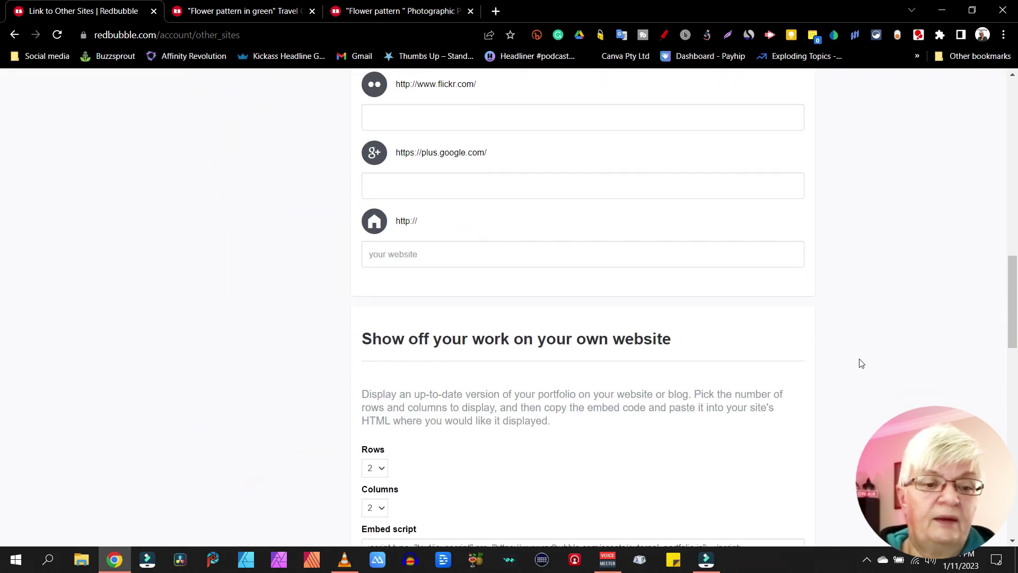
pyautogui.scroll(-1, 862, 363)
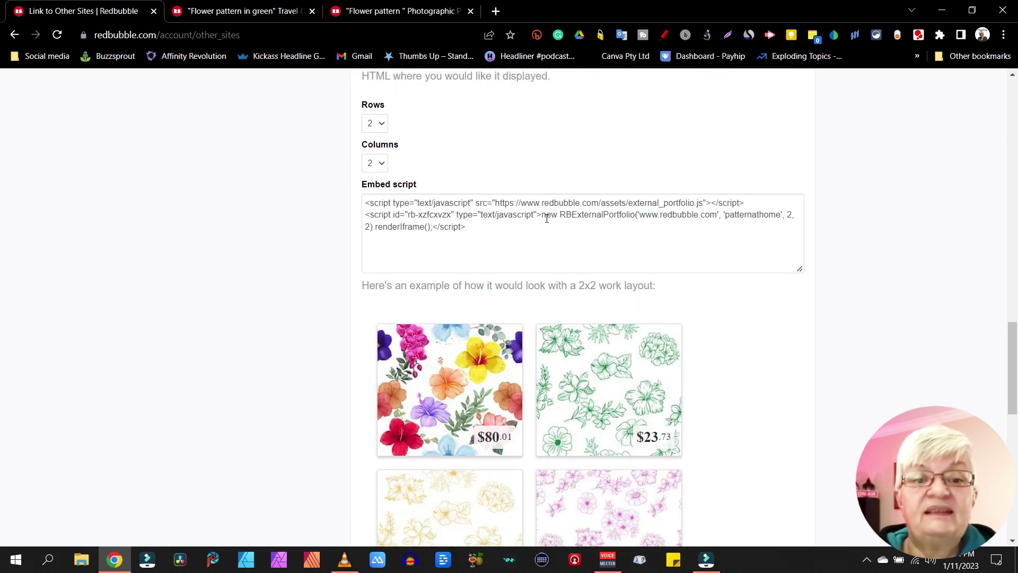
pyautogui.tripleClick(471, 236)
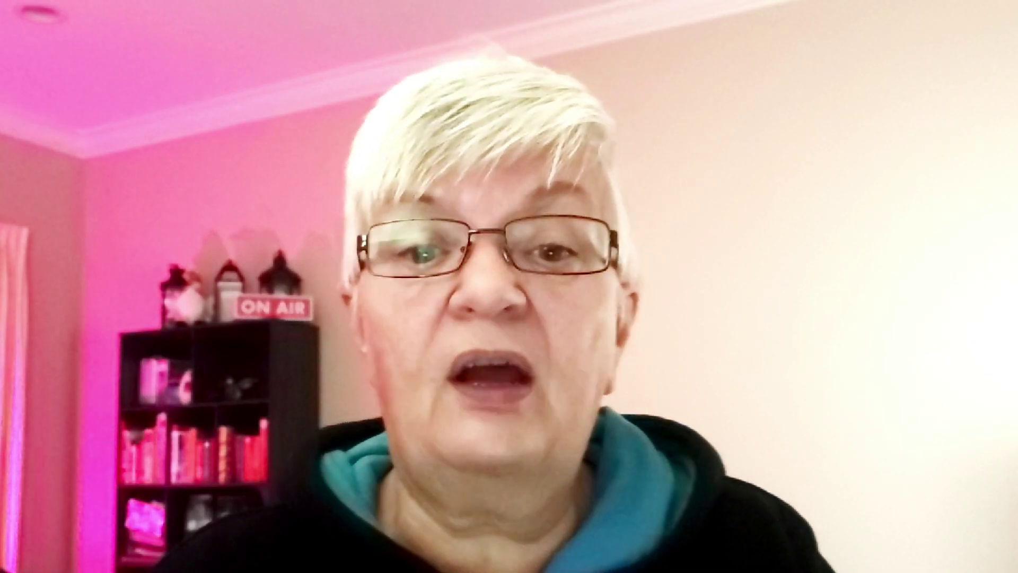